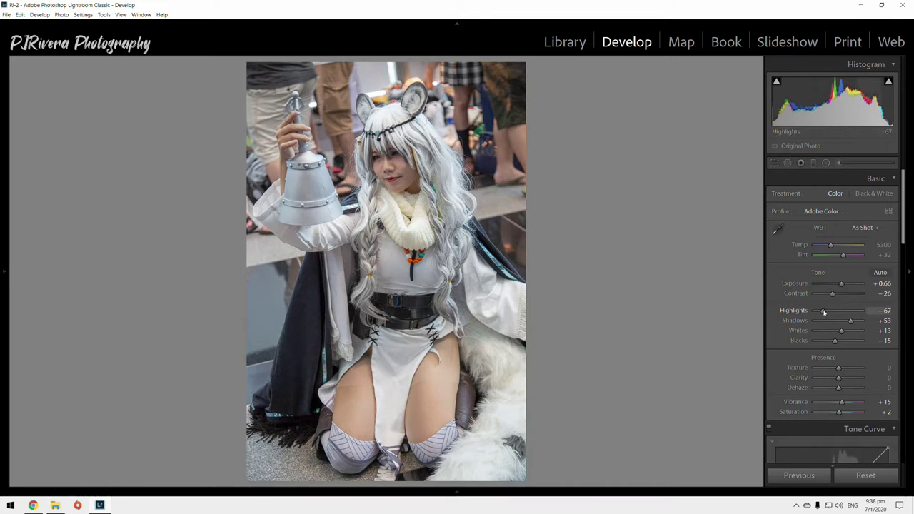
- Set Highlights to −67 and Shadows to +53, nudging Whites, Blacks, Vibrance and Saturation slightly
{"action": "mouse_move", "coordinate": [822, 310]}
{"action": "left_mouse_down"}
{"action": "mouse_move", "coordinate": [814, 311]}
{"action": "mouse_move", "coordinate": [846, 321]}
{"action": "mouse_move", "coordinate": [832, 340]}
{"action": "left_mouse_up"}
{"action": "left_click_drag", "start_coordinate": [841, 402], "coordinate": [847, 401]}
{"action": "left_click_drag", "start_coordinate": [839, 412], "coordinate": [839, 411]}
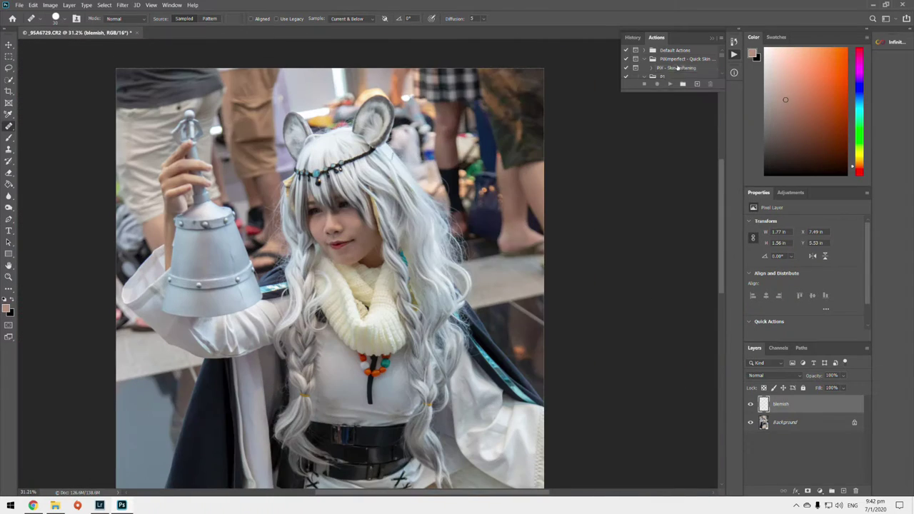
- Run the PIX - Skin Softening action from the Actions panel
{"action": "left_click", "coordinate": [676, 67]}
{"action": "left_click", "coordinate": [669, 84]}
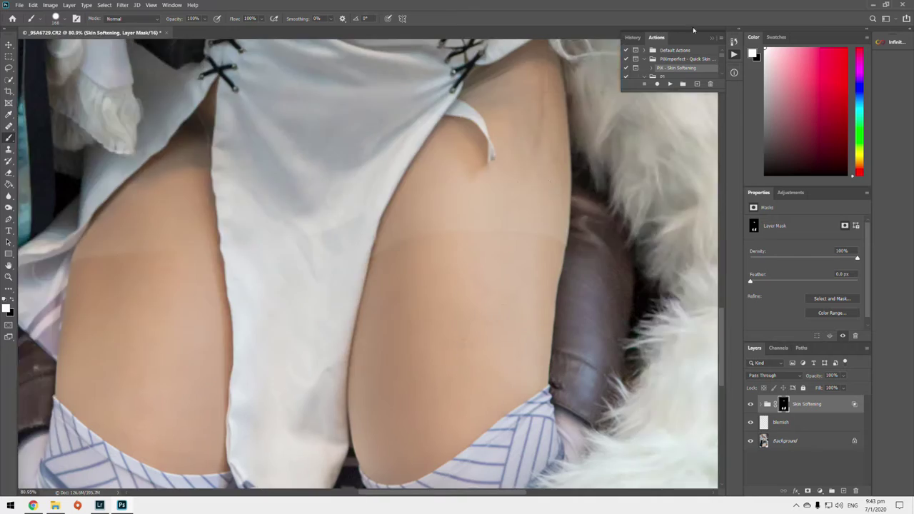
- Paint black on the Skin Softening mask so smoothing stays only on the face and legs
{"action": "key", "text": "x"}
{"action": "key", "text": "ctrl+0"}
{"action": "scroll", "coordinate": [561, 308], "scroll_direction": "up", "scroll_amount": 6}
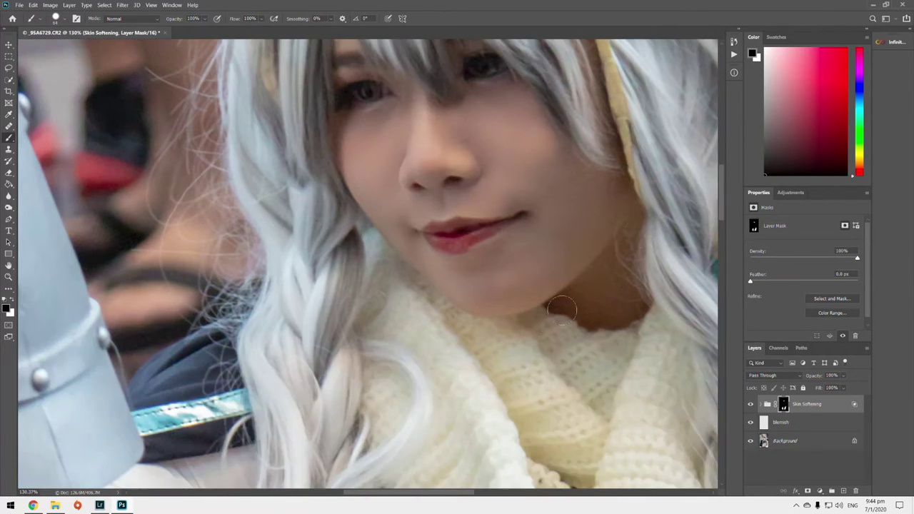
{"action": "scroll", "coordinate": [463, 170], "scroll_direction": "down", "scroll_amount": 8}
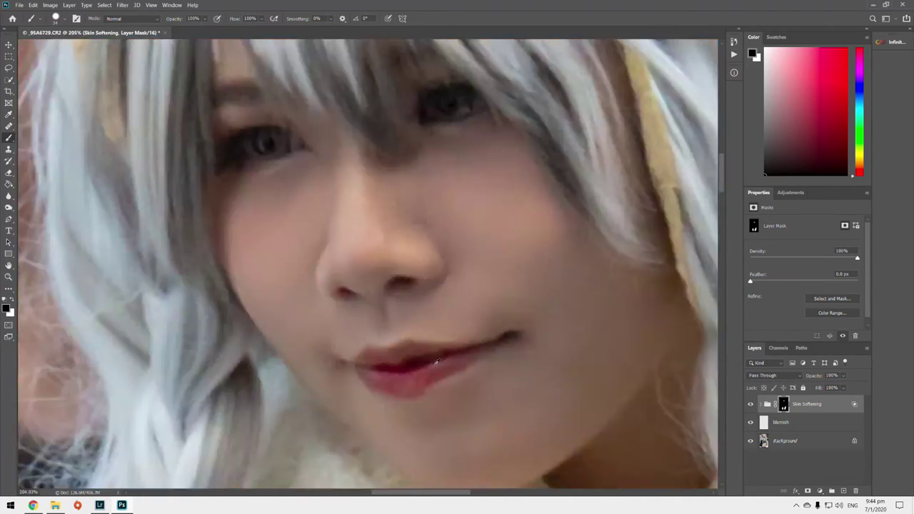
{"action": "scroll", "coordinate": [376, 312], "scroll_direction": "down", "scroll_amount": 3}
{"action": "scroll", "coordinate": [457, 400], "scroll_direction": "up", "scroll_amount": 4}
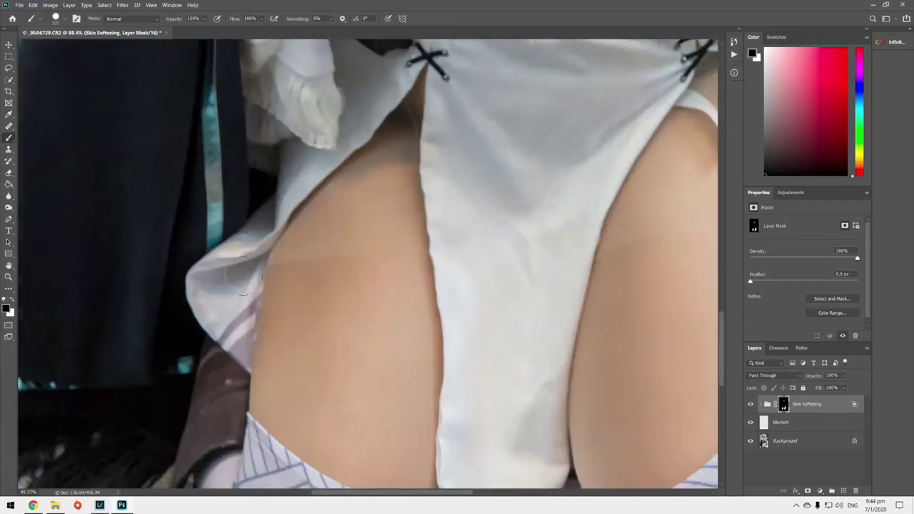
{"action": "scroll", "coordinate": [471, 459], "scroll_direction": "right", "scroll_amount": 4}
{"action": "scroll", "coordinate": [368, 251], "scroll_direction": "up", "scroll_amount": 4}
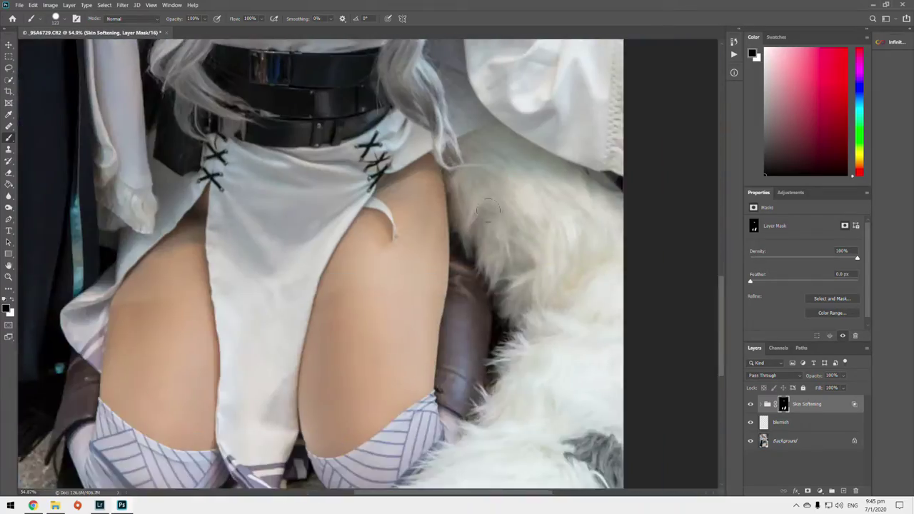
{"action": "scroll", "coordinate": [233, 165], "scroll_direction": "up", "scroll_amount": 5}
{"action": "scroll", "coordinate": [234, 165], "scroll_direction": "down", "scroll_amount": 1}
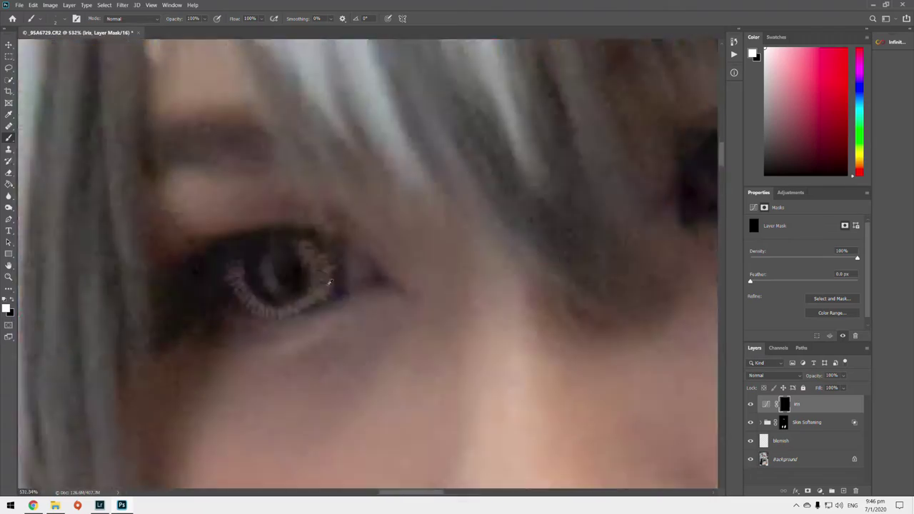
- Paint white over both iris rings on the iris Curves mask, zooming in on each eye
{"action": "scroll", "coordinate": [154, 334], "scroll_direction": "down", "scroll_amount": 2}
{"action": "scroll", "coordinate": [153, 334], "scroll_direction": "down", "scroll_amount": 2}
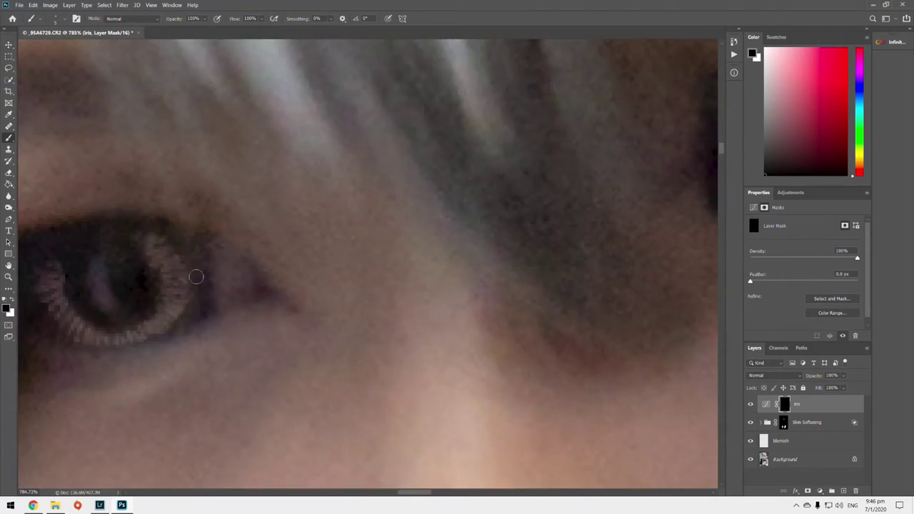
{"action": "scroll", "coordinate": [153, 334], "scroll_direction": "down", "scroll_amount": 3}
{"action": "scroll", "coordinate": [309, 258], "scroll_direction": "up", "scroll_amount": 5}
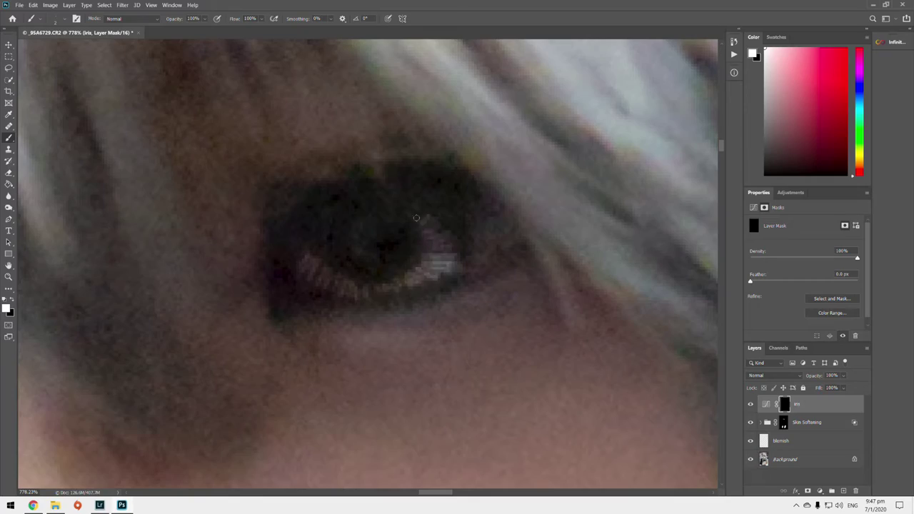
{"action": "scroll", "coordinate": [330, 294], "scroll_direction": "down", "scroll_amount": 1}
{"action": "scroll", "coordinate": [331, 294], "scroll_direction": "down", "scroll_amount": 3}
{"action": "scroll", "coordinate": [469, 252], "scroll_direction": "up", "scroll_amount": 5}
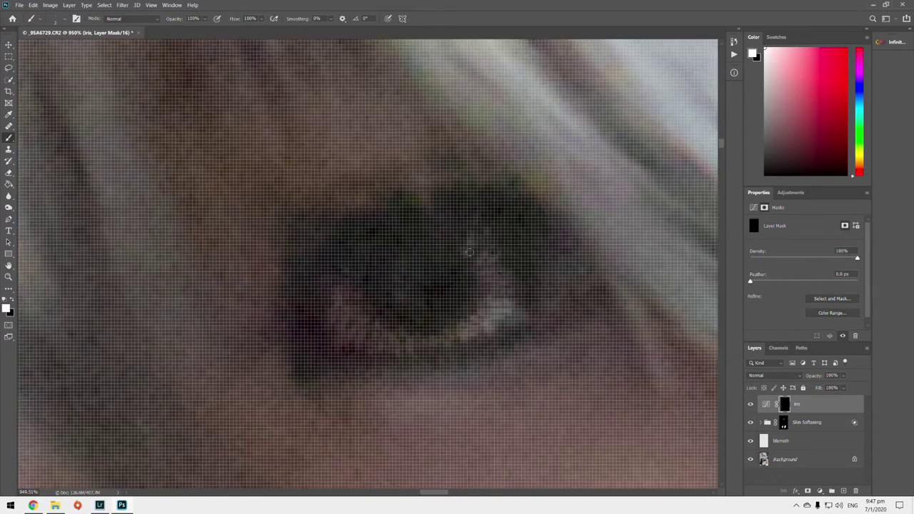
{"action": "scroll", "coordinate": [372, 309], "scroll_direction": "down", "scroll_amount": 4}
{"action": "scroll", "coordinate": [210, 222], "scroll_direction": "up", "scroll_amount": 1}
{"action": "scroll", "coordinate": [209, 222], "scroll_direction": "up", "scroll_amount": 4}
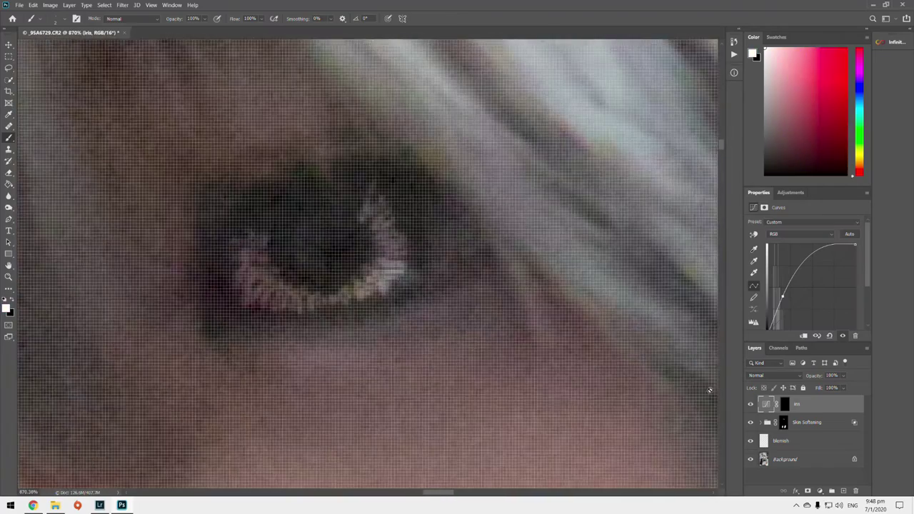
{"action": "scroll", "coordinate": [210, 222], "scroll_direction": "up", "scroll_amount": 1}
{"action": "scroll", "coordinate": [316, 332], "scroll_direction": "down", "scroll_amount": 1}
{"action": "scroll", "coordinate": [317, 332], "scroll_direction": "down", "scroll_amount": 3}
{"action": "scroll", "coordinate": [316, 333], "scroll_direction": "down", "scroll_amount": 2}
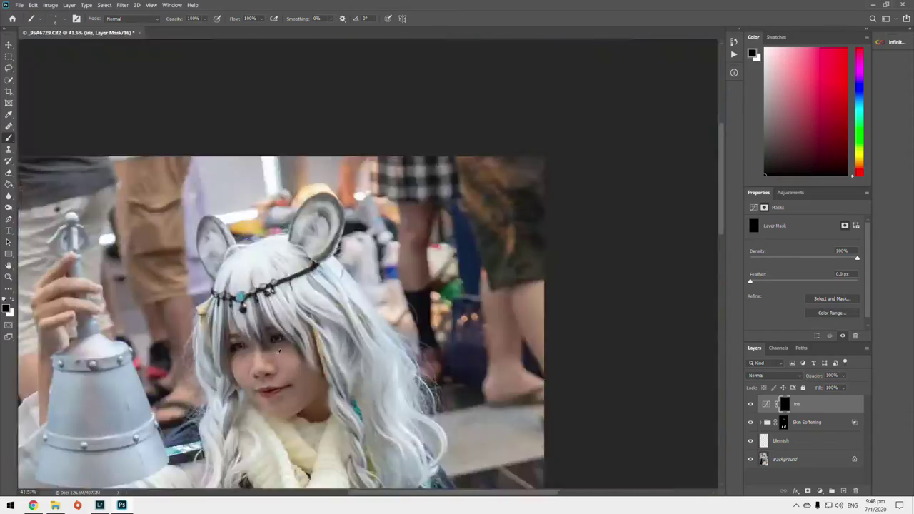
{"action": "scroll", "coordinate": [283, 326], "scroll_direction": "up", "scroll_amount": 5}
{"action": "scroll", "coordinate": [225, 299], "scroll_direction": "down", "scroll_amount": 5}
{"action": "scroll", "coordinate": [307, 299], "scroll_direction": "up", "scroll_amount": 5}
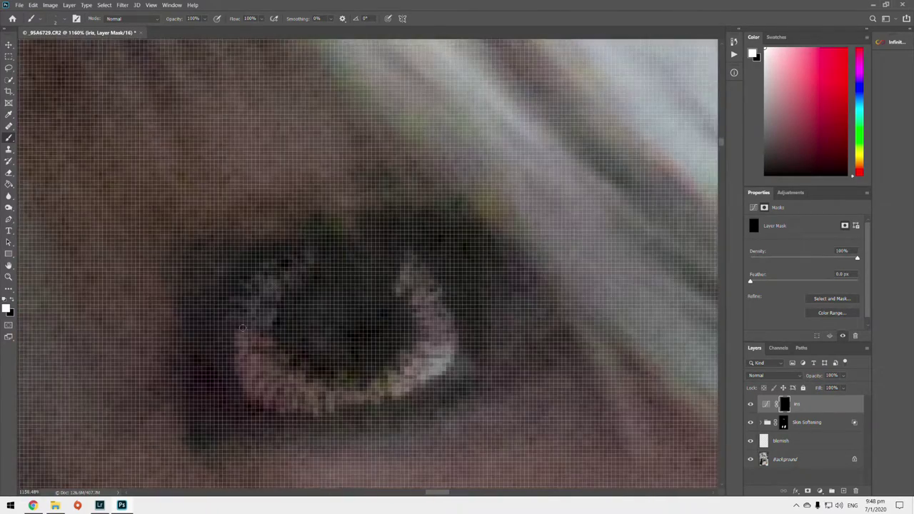
{"action": "scroll", "coordinate": [341, 205], "scroll_direction": "down", "scroll_amount": 4}
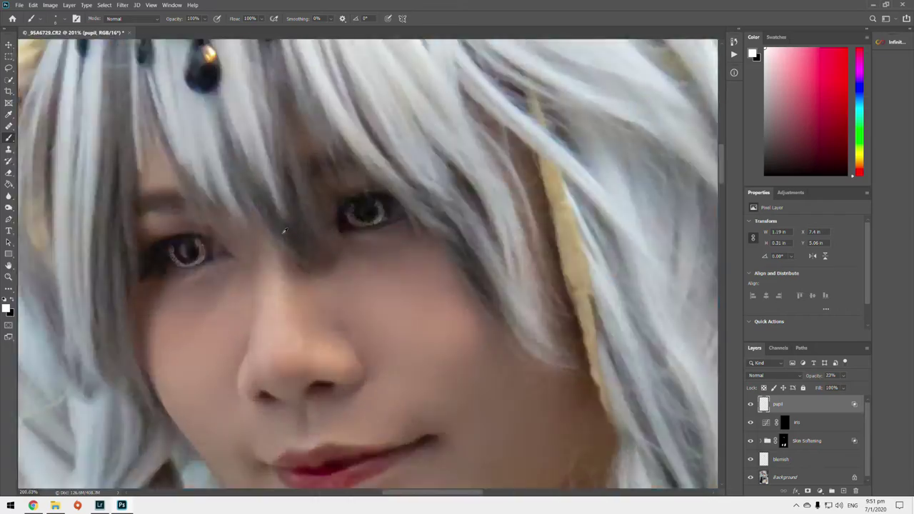
- Add a pupil layer, then stamp all layers into a desaturated smart object, Layer 1
{"action": "scroll", "coordinate": [378, 215], "scroll_direction": "up", "scroll_amount": 2}
{"action": "scroll", "coordinate": [379, 229], "scroll_direction": "up", "scroll_amount": 2}
{"action": "scroll", "coordinate": [385, 264], "scroll_direction": "up", "scroll_amount": 2}
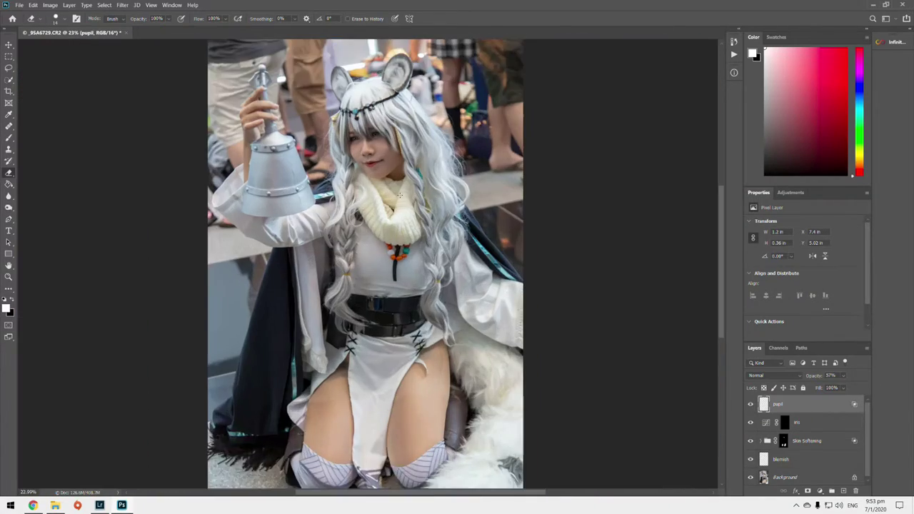
{"action": "left_click", "coordinate": [359, 200]}
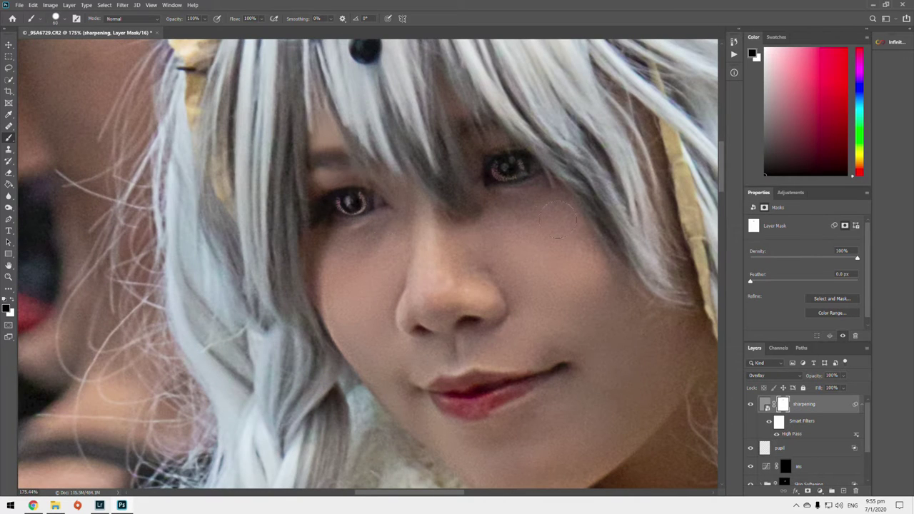
- Paint black on the sharpening mask over the thighs and hand to keep the skin unsharpened
{"action": "scroll", "coordinate": [557, 221], "scroll_direction": "down", "scroll_amount": 2}
{"action": "scroll", "coordinate": [629, 465], "scroll_direction": "down", "scroll_amount": 2}
{"action": "scroll", "coordinate": [323, 332], "scroll_direction": "up", "scroll_amount": 3}
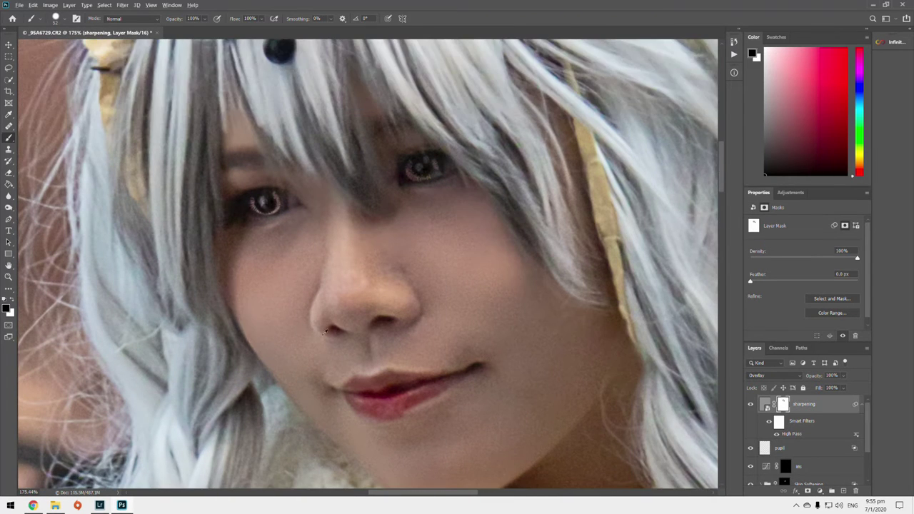
{"action": "scroll", "coordinate": [404, 367], "scroll_direction": "down", "scroll_amount": 2}
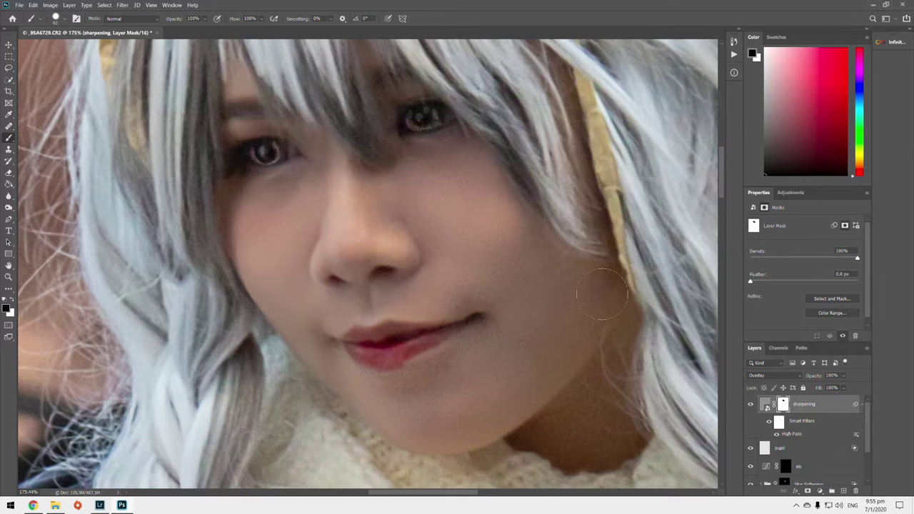
{"action": "scroll", "coordinate": [471, 332], "scroll_direction": "down", "scroll_amount": 5}
{"action": "scroll", "coordinate": [456, 215], "scroll_direction": "up", "scroll_amount": 5}
{"action": "scroll", "coordinate": [357, 182], "scroll_direction": "down", "scroll_amount": 1}
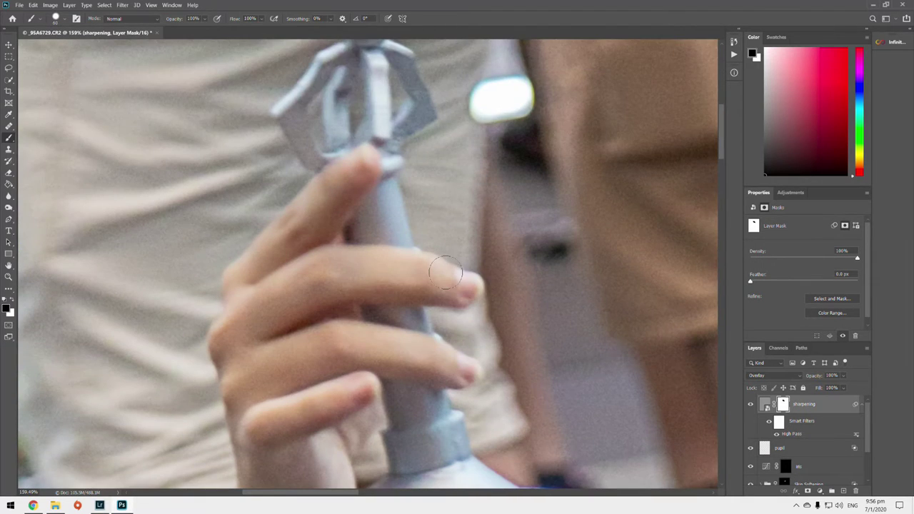
{"action": "scroll", "coordinate": [241, 255], "scroll_direction": "down", "scroll_amount": 2}
{"action": "scroll", "coordinate": [330, 328], "scroll_direction": "up", "scroll_amount": 1}
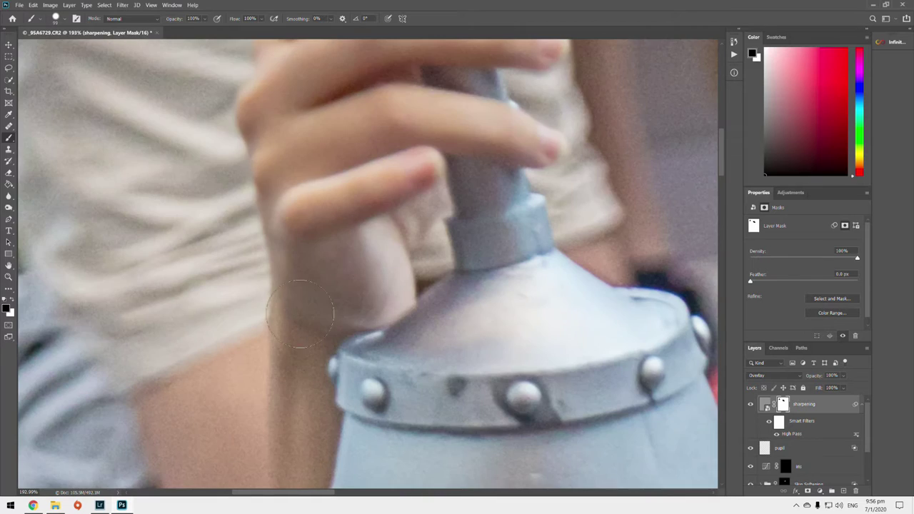
{"action": "scroll", "coordinate": [314, 350], "scroll_direction": "down", "scroll_amount": 2}
{"action": "scroll", "coordinate": [300, 364], "scroll_direction": "down", "scroll_amount": 2}
{"action": "scroll", "coordinate": [282, 383], "scroll_direction": "down", "scroll_amount": 1}
{"action": "scroll", "coordinate": [282, 383], "scroll_direction": "down", "scroll_amount": 5}
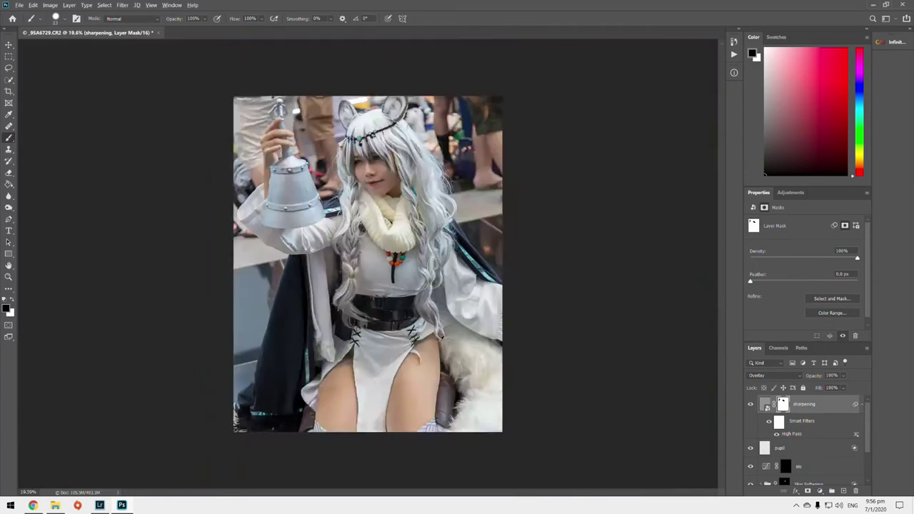
{"action": "scroll", "coordinate": [428, 321], "scroll_direction": "up", "scroll_amount": 5}
{"action": "scroll", "coordinate": [500, 377], "scroll_direction": "down", "scroll_amount": 1}
{"action": "scroll", "coordinate": [445, 325], "scroll_direction": "down", "scroll_amount": 2}
{"action": "scroll", "coordinate": [457, 214], "scroll_direction": "up", "scroll_amount": 3}
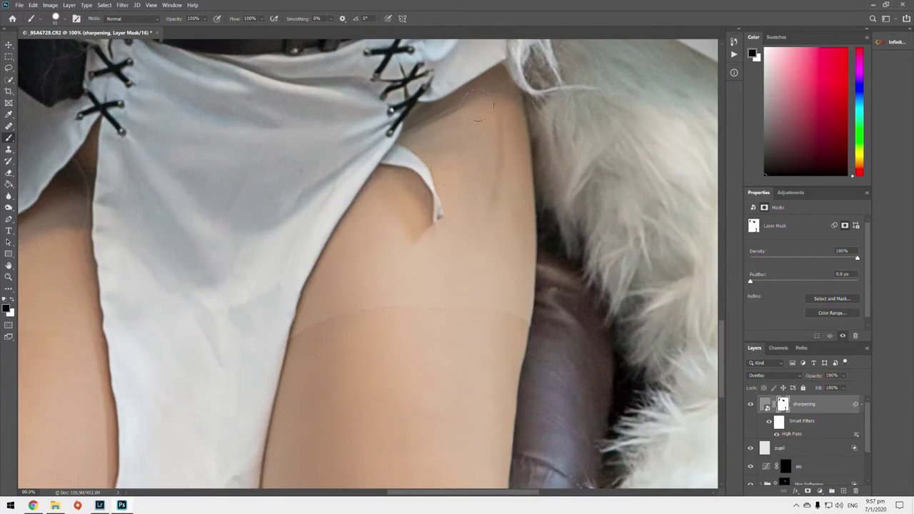
{"action": "scroll", "coordinate": [335, 257], "scroll_direction": "down", "scroll_amount": 3}
{"action": "scroll", "coordinate": [333, 320], "scroll_direction": "up", "scroll_amount": 3}
{"action": "scroll", "coordinate": [465, 207], "scroll_direction": "down", "scroll_amount": 1}
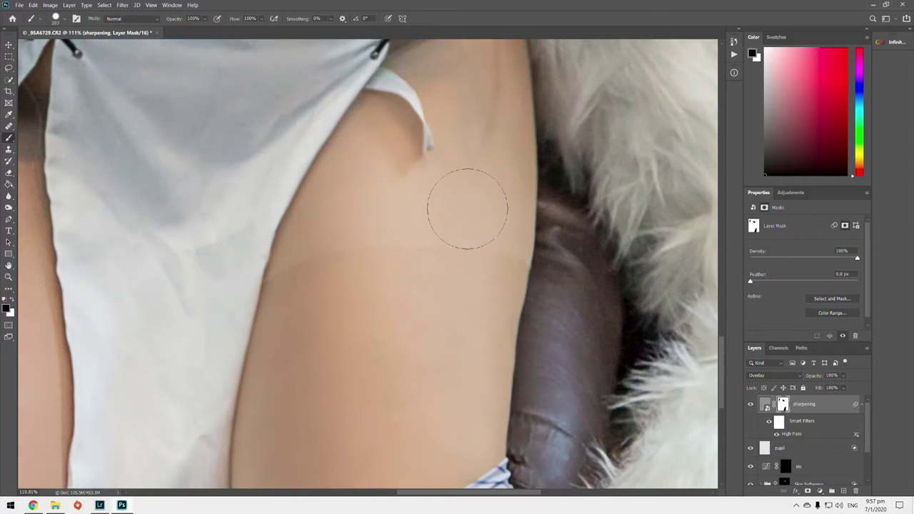
{"action": "scroll", "coordinate": [428, 214], "scroll_direction": "down", "scroll_amount": 1}
{"action": "scroll", "coordinate": [343, 267], "scroll_direction": "left", "scroll_amount": 3}
{"action": "scroll", "coordinate": [386, 221], "scroll_direction": "down", "scroll_amount": 3}
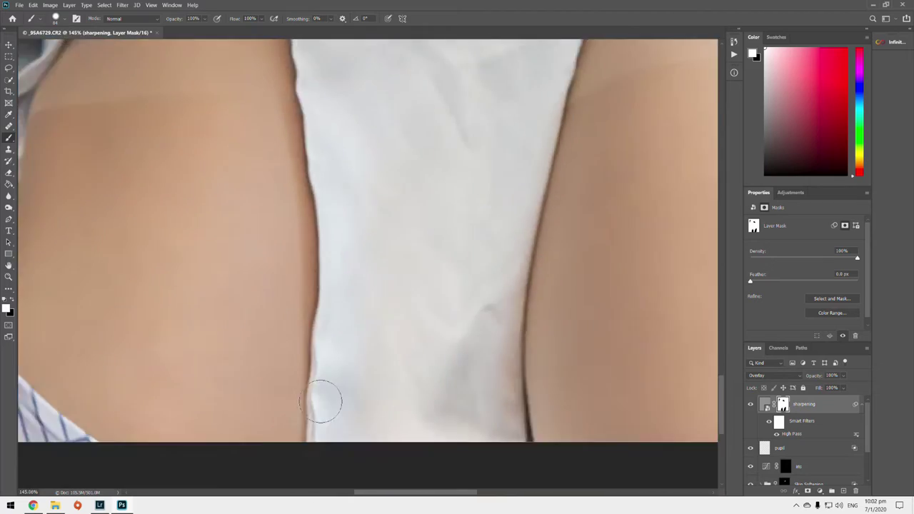
{"action": "scroll", "coordinate": [203, 326], "scroll_direction": "down", "scroll_amount": 1}
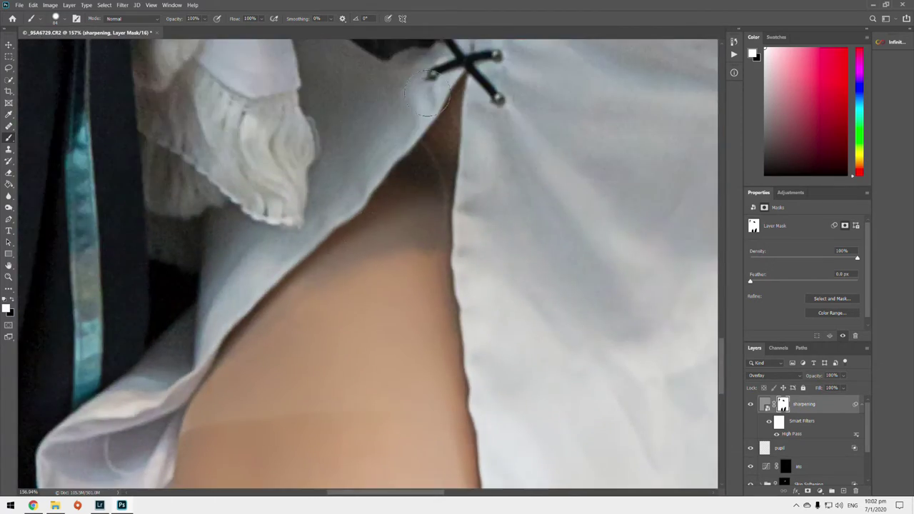
- Duplicate the sharpening layer and invert the copy's mask so it starts hidden
{"action": "key", "text": "ctrl+j"}
{"action": "key", "text": "ctrl+i"}
{"action": "scroll", "coordinate": [399, 80], "scroll_direction": "up", "scroll_amount": 5}
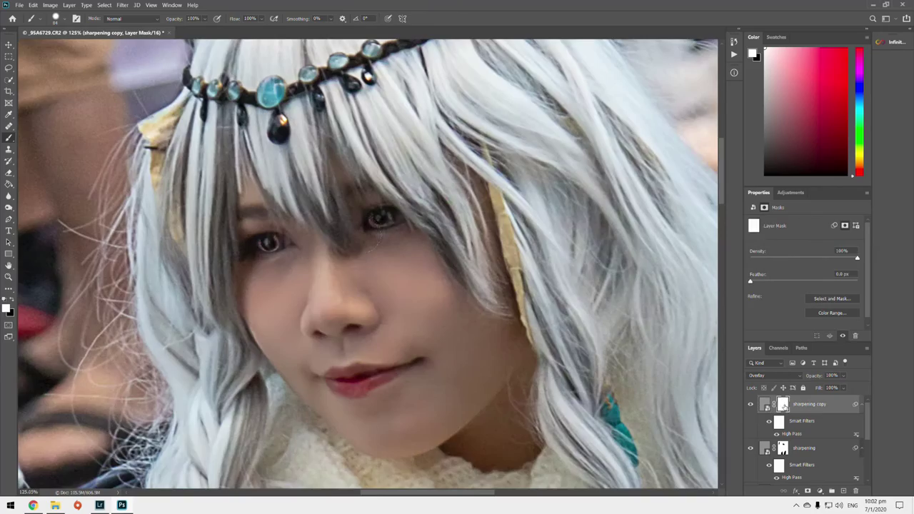
{"action": "scroll", "coordinate": [245, 217], "scroll_direction": "up", "scroll_amount": 5}
{"action": "scroll", "coordinate": [249, 123], "scroll_direction": "down", "scroll_amount": 2}
{"action": "scroll", "coordinate": [257, 157], "scroll_direction": "down", "scroll_amount": 5}
{"action": "scroll", "coordinate": [272, 200], "scroll_direction": "down", "scroll_amount": 5}
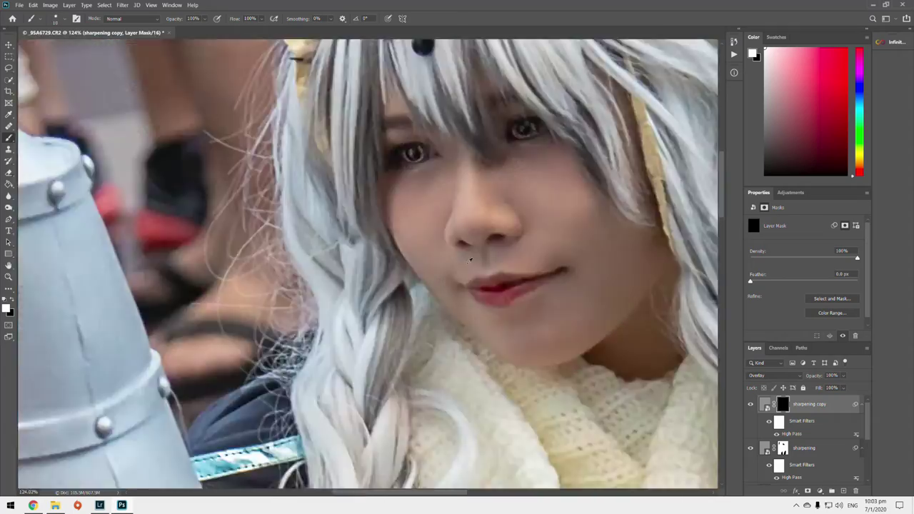
{"action": "scroll", "coordinate": [284, 237], "scroll_direction": "up", "scroll_amount": 8}
{"action": "scroll", "coordinate": [284, 284], "scroll_direction": "down", "scroll_amount": 5}
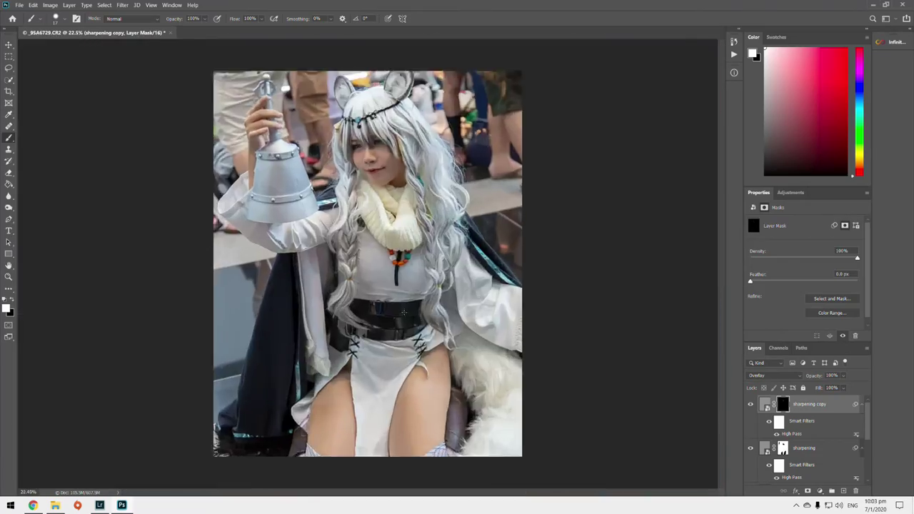
- Try an extra half-opacity sharpening copy, then delete it
{"action": "key", "text": "ctrl+j"}
{"action": "left_click_drag", "start_coordinate": [843, 375], "coordinate": [859, 374]}
{"action": "key", "text": "Delete"}
{"action": "scroll", "coordinate": [385, 214], "scroll_direction": "up", "scroll_amount": 5}
{"action": "scroll", "coordinate": [386, 214], "scroll_direction": "down", "scroll_amount": 5}
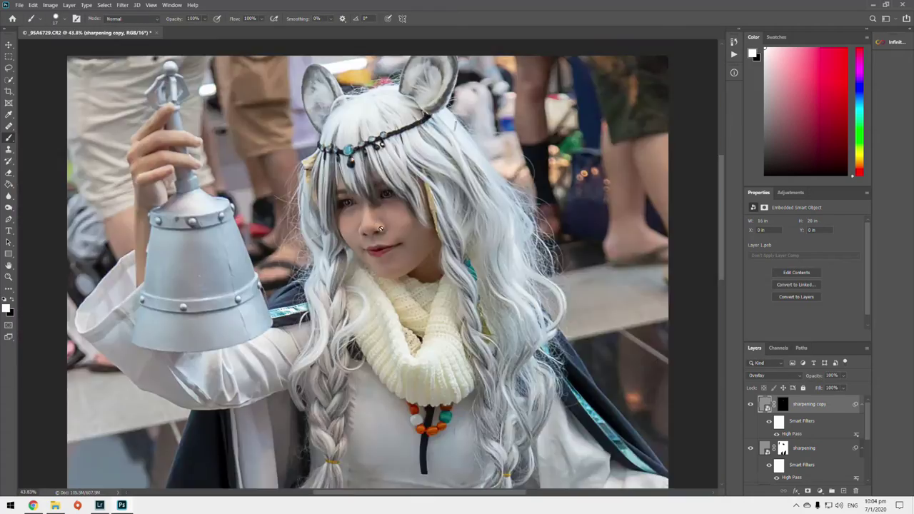
{"action": "scroll", "coordinate": [235, 172], "scroll_direction": "up", "scroll_amount": 5}
{"action": "scroll", "coordinate": [235, 171], "scroll_direction": "down", "scroll_amount": 6}
{"action": "scroll", "coordinate": [371, 117], "scroll_direction": "up", "scroll_amount": 5}
{"action": "scroll", "coordinate": [372, 117], "scroll_direction": "down", "scroll_amount": 1}
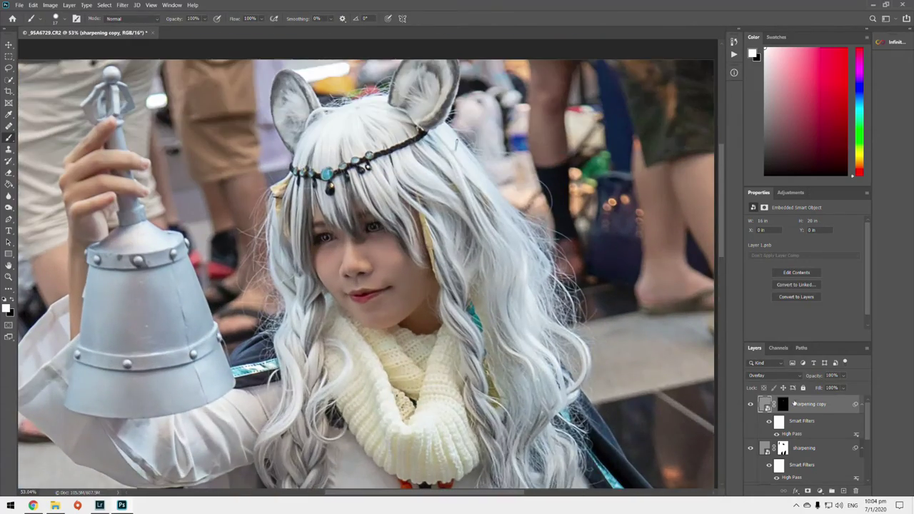
- Use Face-Aware Liquify to add a slight smile and narrow the face (Smile 12, Face Width -44)
{"action": "key", "text": "ctrl+shift+x"}
{"action": "scroll", "coordinate": [433, 195], "scroll_direction": "up", "scroll_amount": 3}
{"action": "left_click_drag", "start_coordinate": [389, 334], "coordinate": [388, 343]}
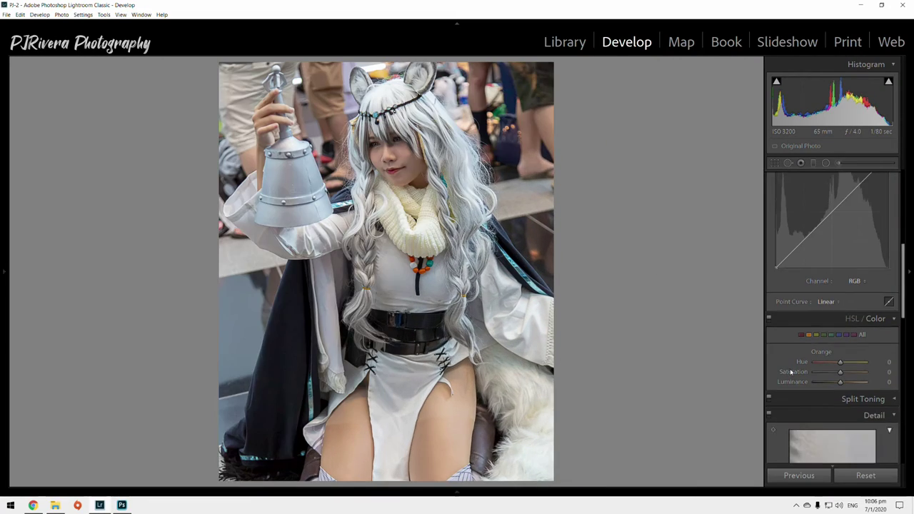
- Deepen the blacks, lower the highlights, and brighten the whites and shadows
{"action": "scroll", "coordinate": [836, 271], "scroll_direction": "up", "scroll_amount": 5}
{"action": "mouse_move", "coordinate": [835, 294]}
{"action": "left_mouse_down"}
{"action": "mouse_move", "coordinate": [830, 310]}
{"action": "mouse_move", "coordinate": [847, 321]}
{"action": "left_mouse_up"}
{"action": "mouse_move", "coordinate": [839, 331]}
{"action": "left_mouse_down"}
{"action": "mouse_move", "coordinate": [828, 340]}
{"action": "mouse_move", "coordinate": [835, 378]}
{"action": "left_mouse_up"}
- Adjust the Tone Curve and HSL colours, boosting aqua and brightening oranges
{"action": "scroll", "coordinate": [839, 390], "scroll_direction": "down", "scroll_amount": 5}
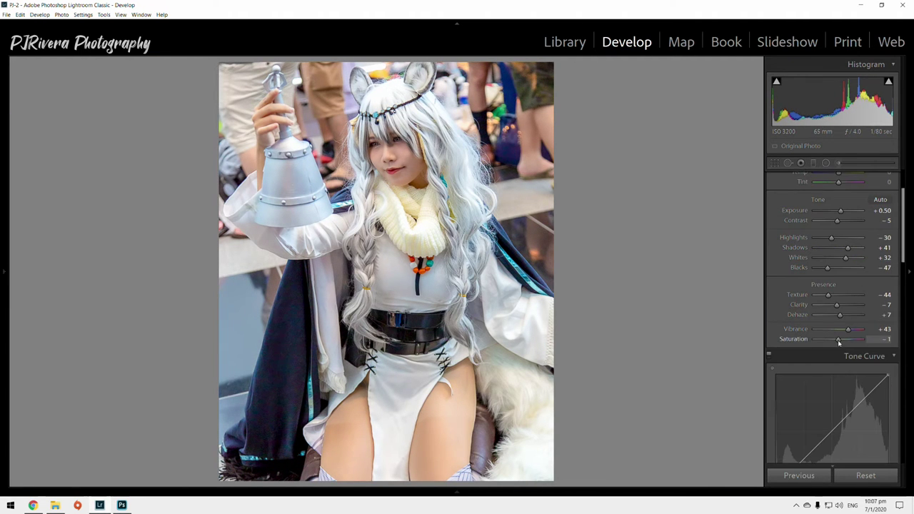
{"action": "scroll", "coordinate": [839, 321], "scroll_direction": "down", "scroll_amount": 5}
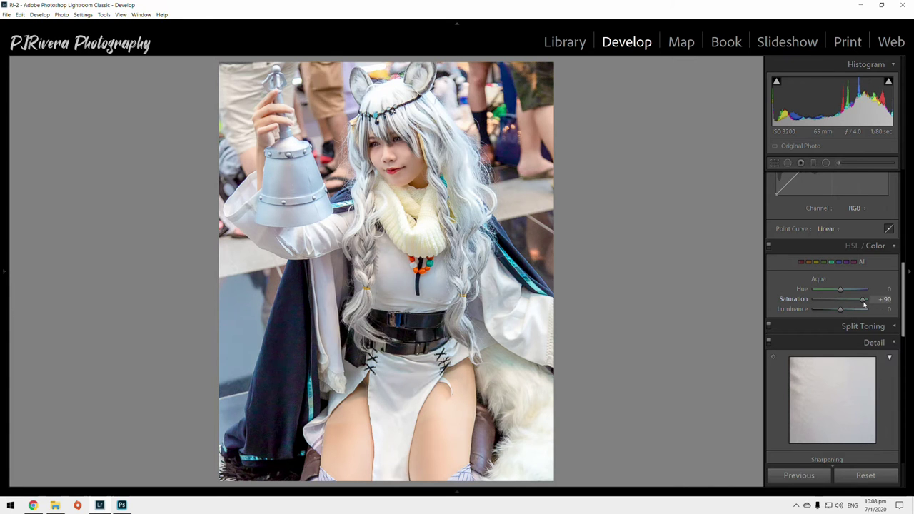
{"action": "left_click", "coordinate": [851, 262]}
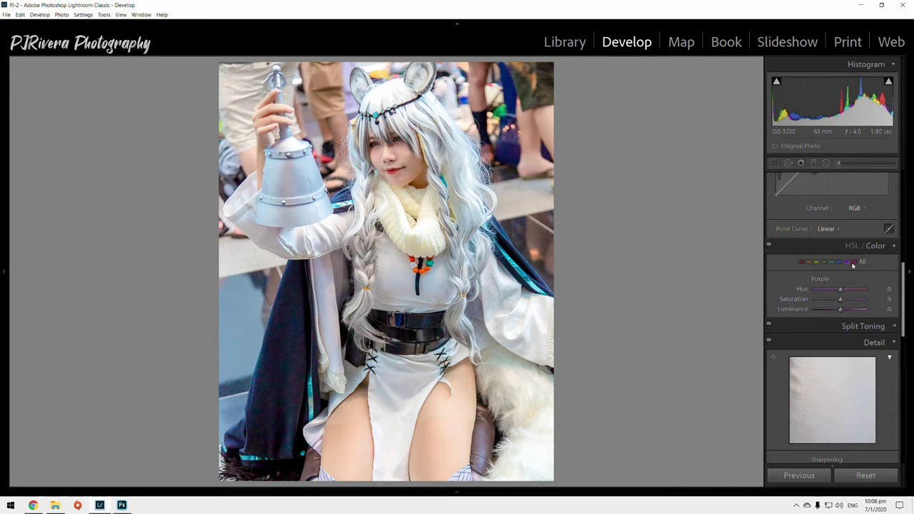
{"action": "scroll", "coordinate": [838, 321], "scroll_direction": "down", "scroll_amount": 5}
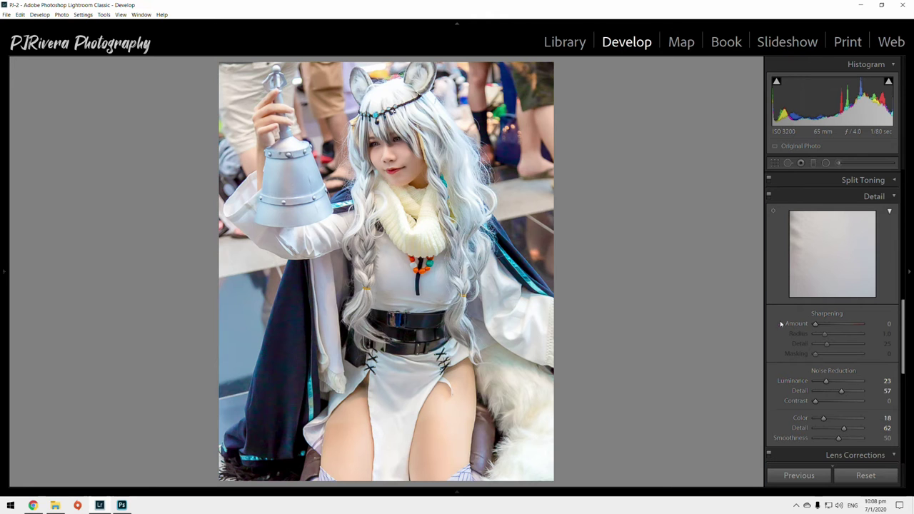
{"action": "scroll", "coordinate": [835, 307], "scroll_direction": "up", "scroll_amount": 5}
{"action": "left_click_drag", "start_coordinate": [856, 261], "coordinate": [857, 256]}
{"action": "left_click_drag", "start_coordinate": [794, 318], "coordinate": [801, 310]}
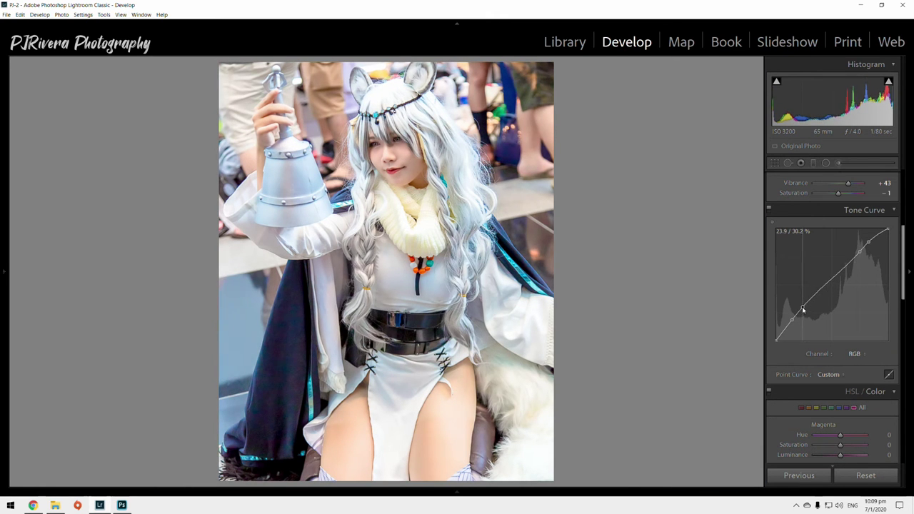
{"action": "scroll", "coordinate": [832, 317], "scroll_direction": "up", "scroll_amount": 5}
- Try an exposure boost, undo it, and set Highlights to -40
{"action": "left_click_drag", "start_coordinate": [840, 283], "coordinate": [844, 285]}
{"action": "key", "text": "ctrl+z"}
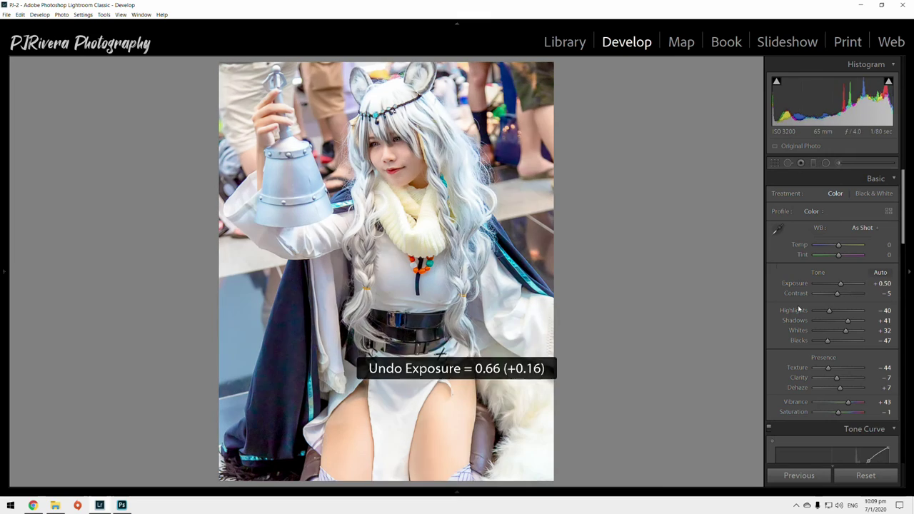
{"action": "left_click_drag", "start_coordinate": [838, 245], "coordinate": [840, 257]}
{"action": "scroll", "coordinate": [840, 272], "scroll_direction": "down", "scroll_amount": 5}
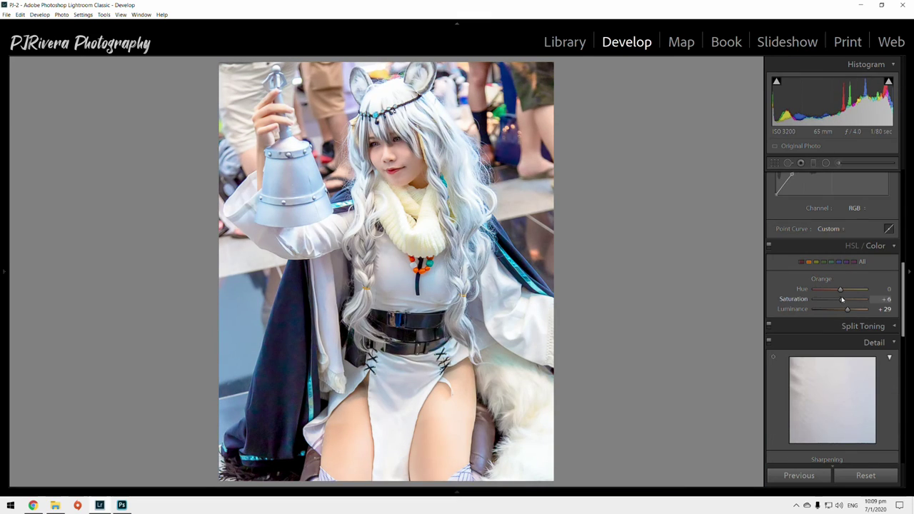
- Edit the photo in Photoshop and add a faint, reduced-strength Infinite Color grade
{"action": "key", "text": "ctrl+e"}
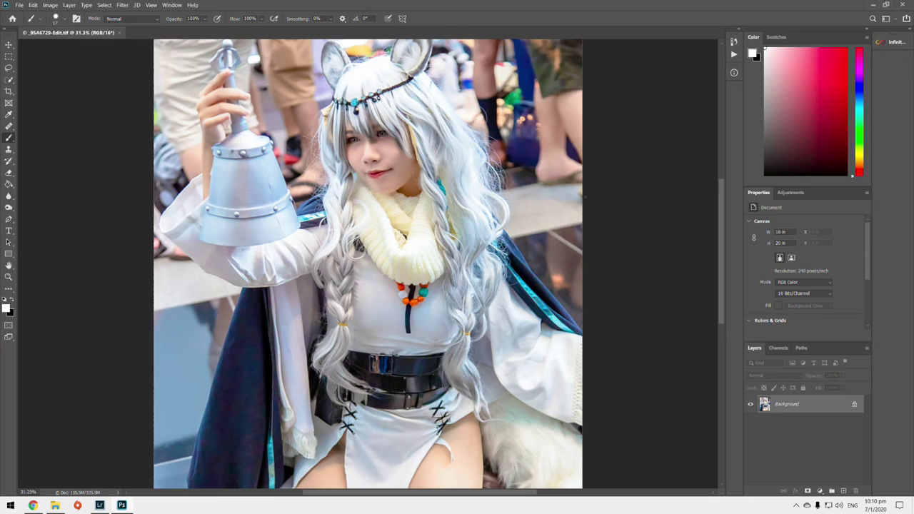
{"action": "left_click", "coordinate": [892, 41]}
{"action": "left_click", "coordinate": [826, 116]}
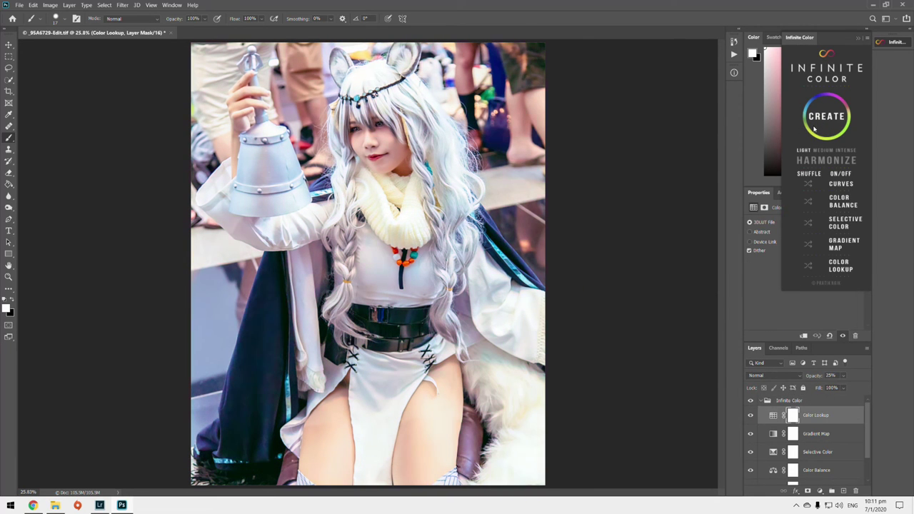
{"action": "left_click_drag", "start_coordinate": [836, 387], "coordinate": [814, 388]}
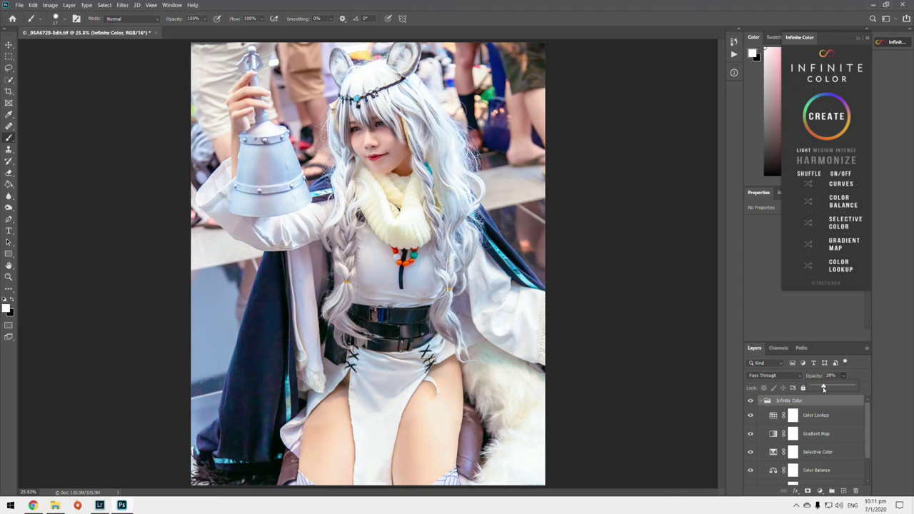
{"action": "left_click", "coordinate": [864, 40]}
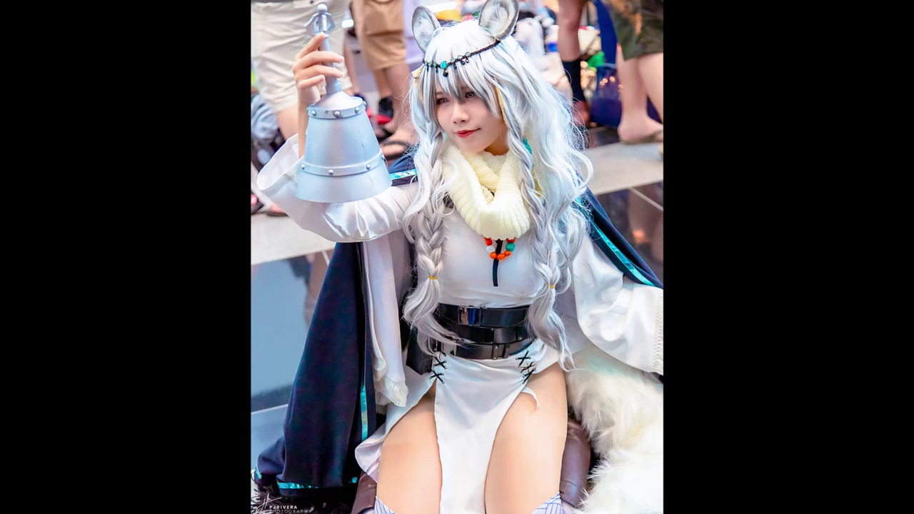